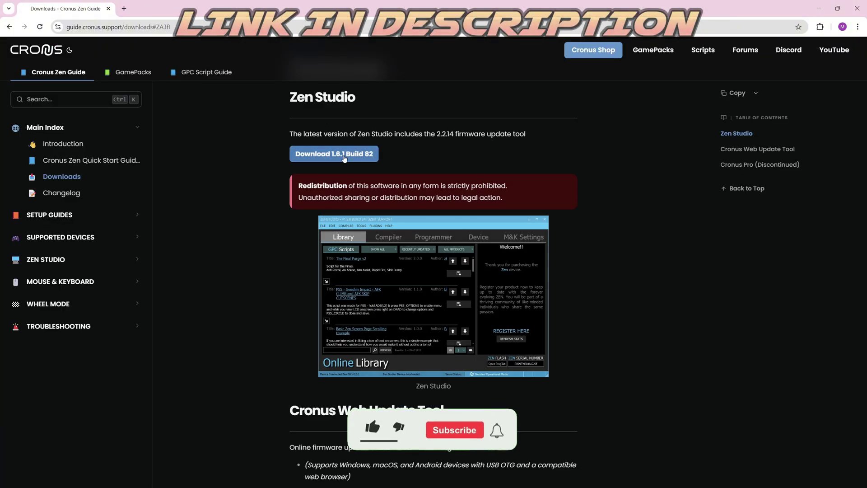
# Download Zen Studio 1.6.1 Build 82 and install it with the default Start Menu folder, retrying the write of ZenStudio.exe
pyautogui.click(345, 156)
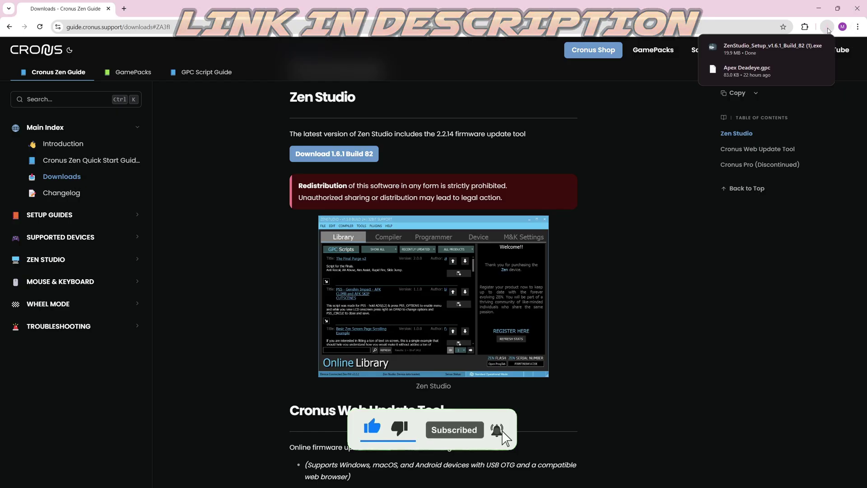
pyautogui.click(768, 51)
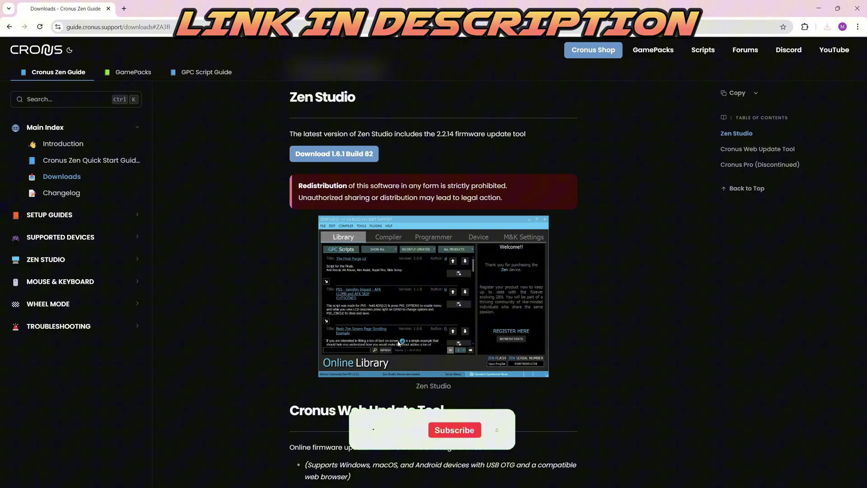
pyautogui.click(481, 333)
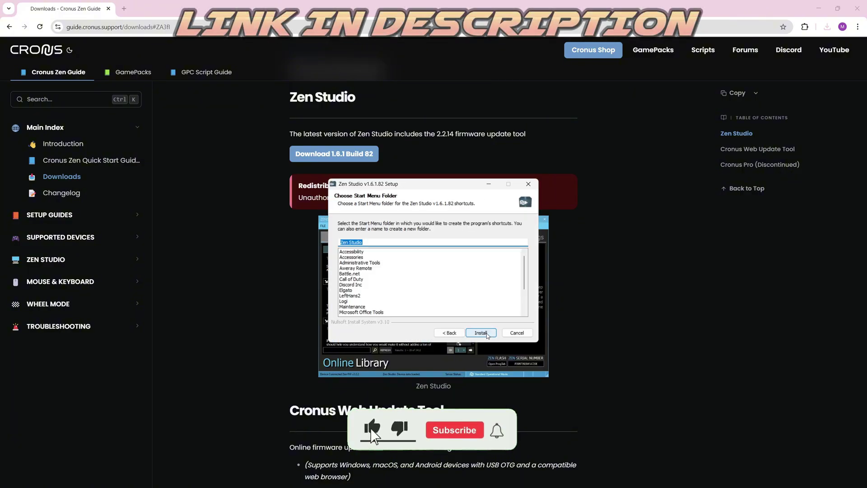
pyautogui.click(487, 333)
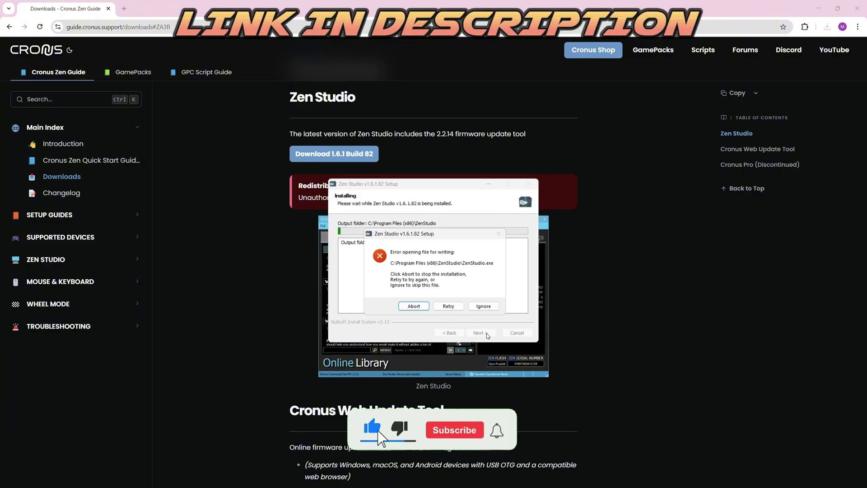
pyautogui.click(448, 308)
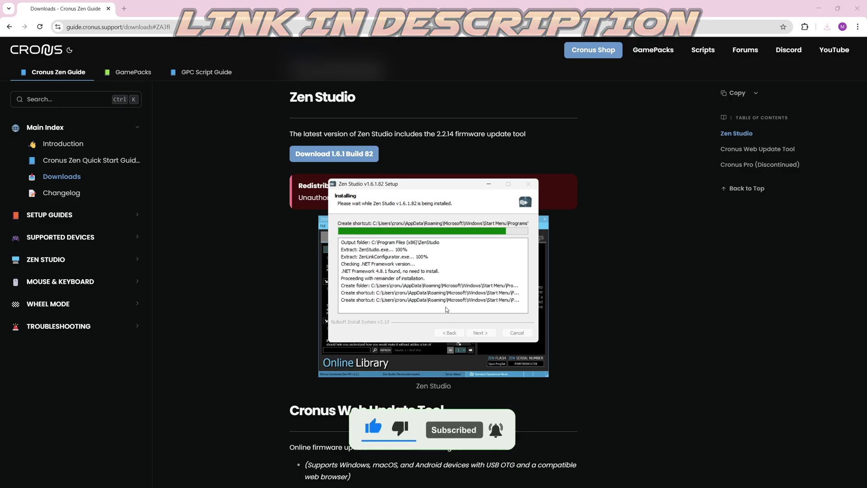
pyautogui.click(479, 333)
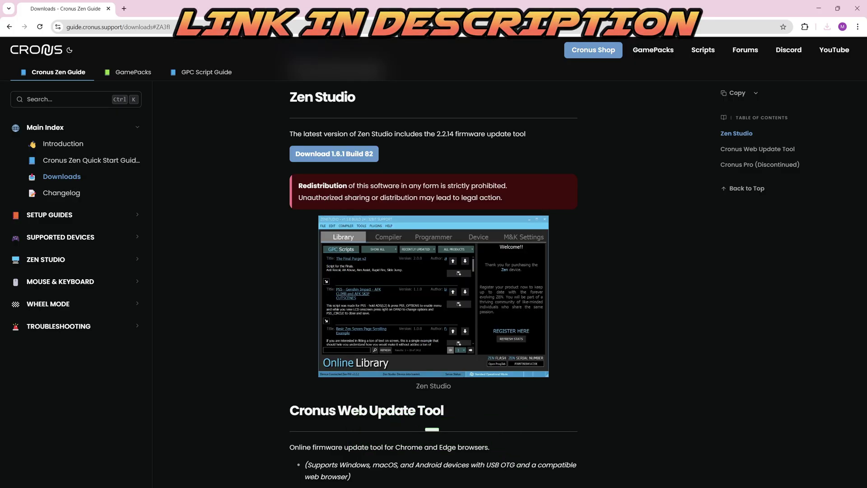
# Search Windows for zen and launch the Zen Studio app
pyautogui.press('super')
pyautogui.write('zen')
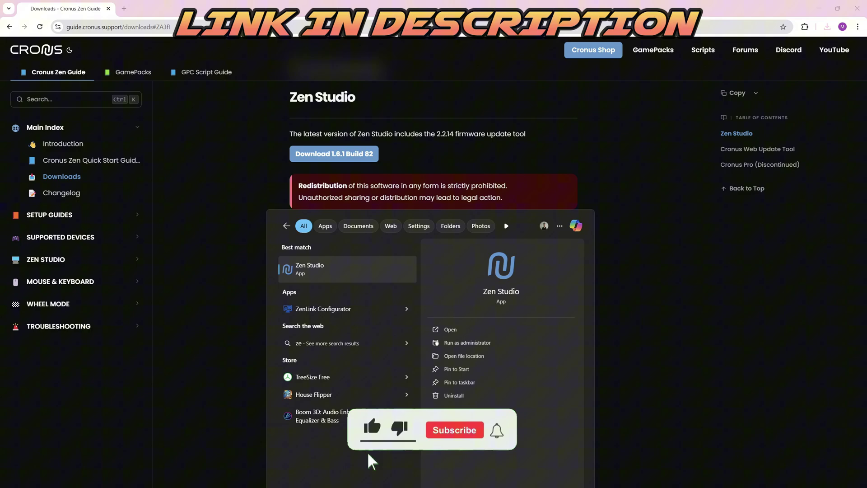
pyautogui.press('Return')
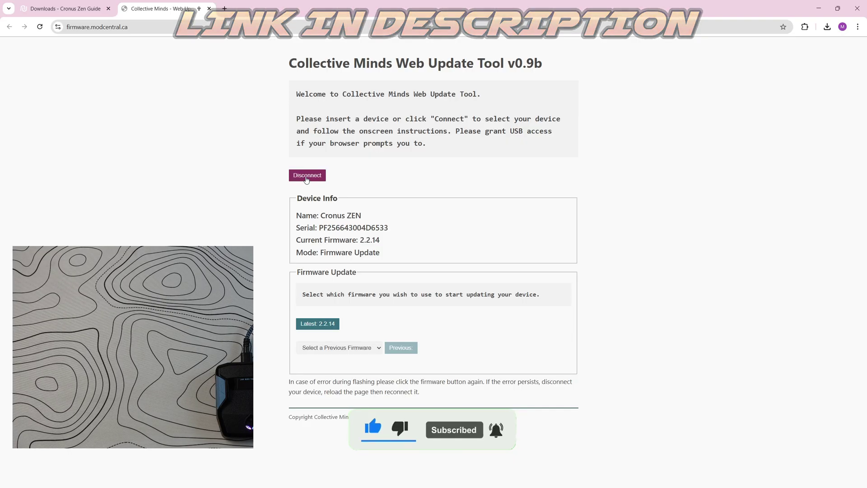
# Flash the connected Cronus Zen with the latest firmware, 2.2.14, in the Collective Minds Web Update Tool
pyautogui.click(323, 330)
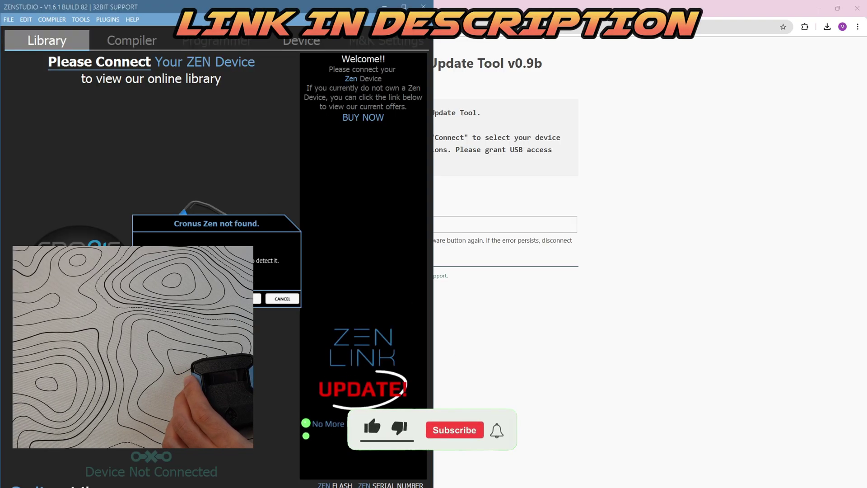
# Switch to Zen Studio, maximize its window and factory-reset the connected Zen device
pyautogui.doubleClick(346, 7)
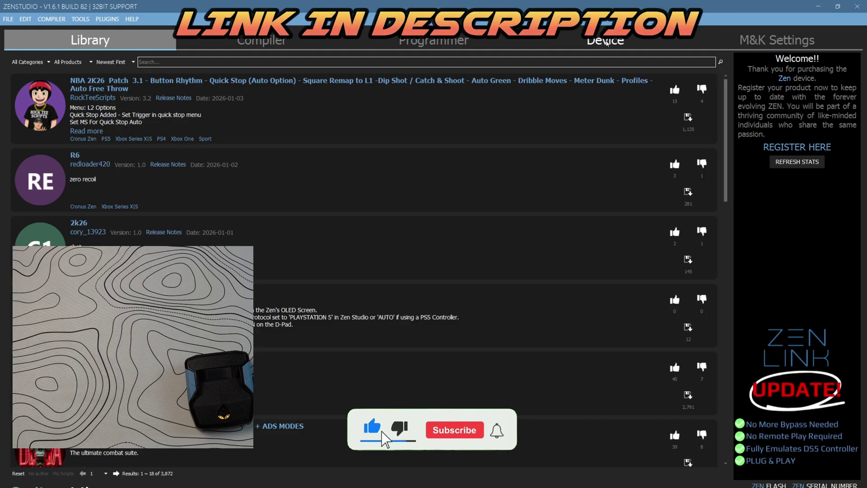
pyautogui.click(606, 42)
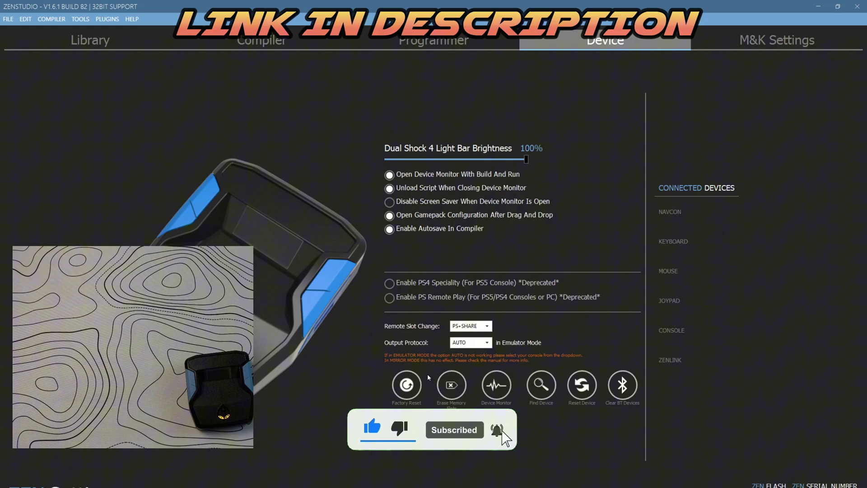
pyautogui.click(408, 387)
pyautogui.click(461, 299)
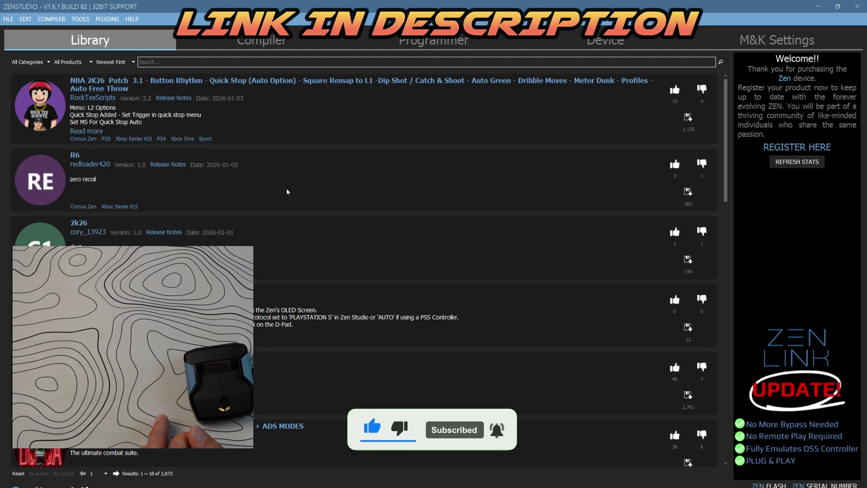
# Browse the online script library and open the NBA 2K26 Patch 3.1 script in the compiler
pyautogui.scroll(-15, 287, 191)
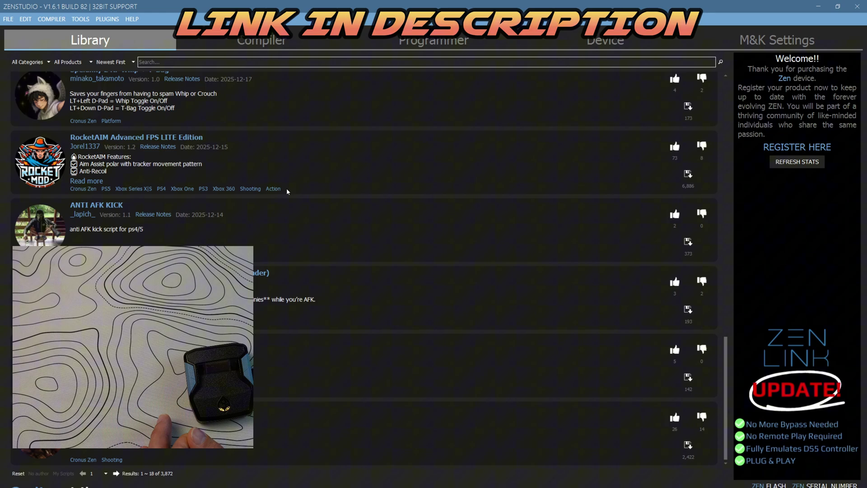
pyautogui.scroll(15, 368, 163)
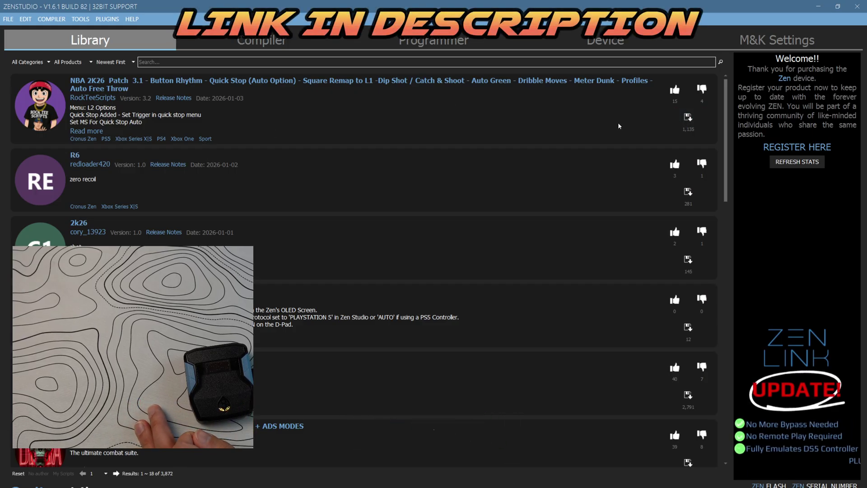
pyautogui.click(686, 118)
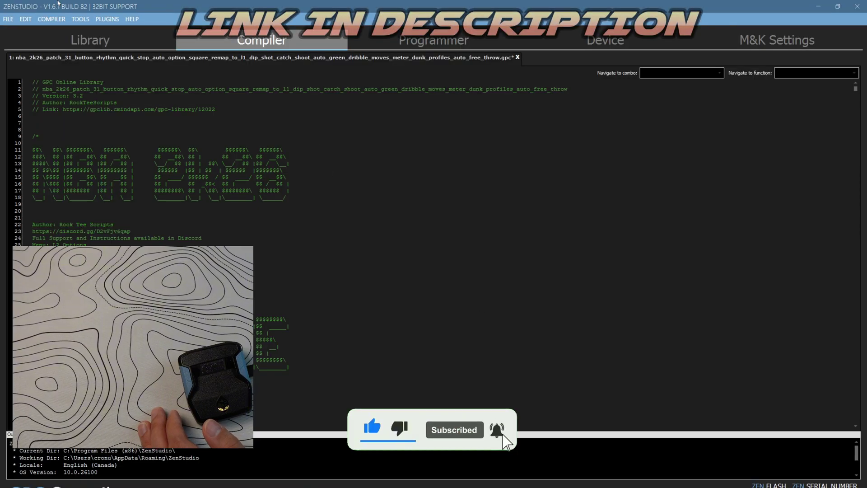
# Open the script file Eclipse V3 (5).gpc from the Downloads folder in the compiler
pyautogui.click(9, 21)
pyautogui.click(21, 40)
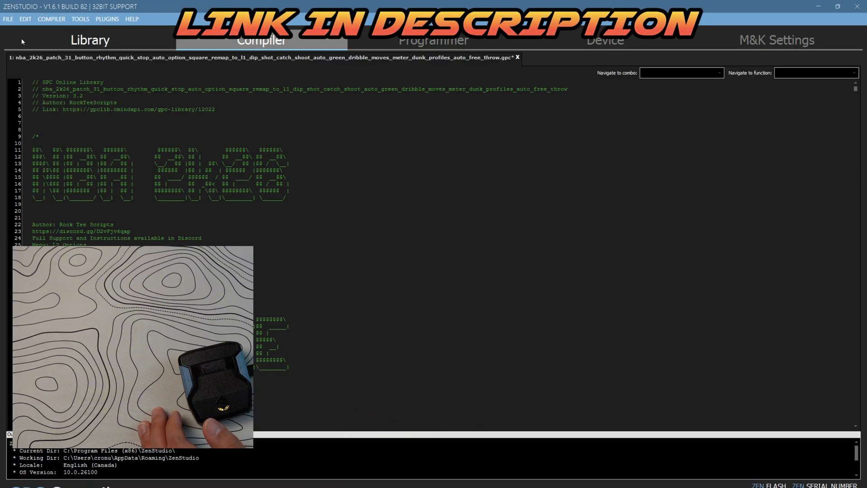
pyautogui.click(46, 116)
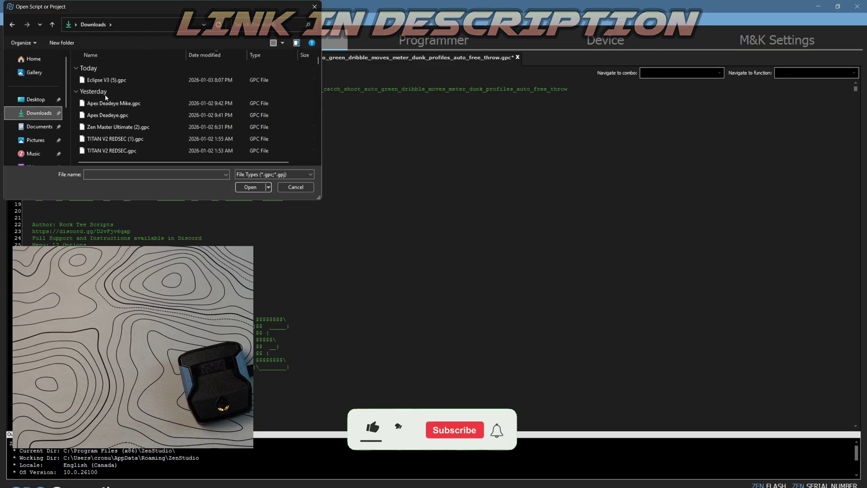
pyautogui.doubleClick(120, 82)
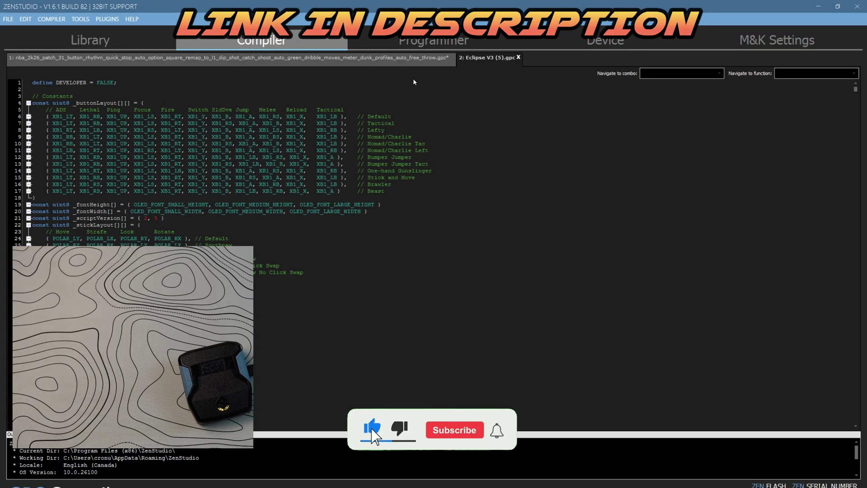
# Assign the Military Shooter Zone BEAM2.0 gamepack from the newest gamepacks to memory slot 1 in the Programmer
pyautogui.click(434, 42)
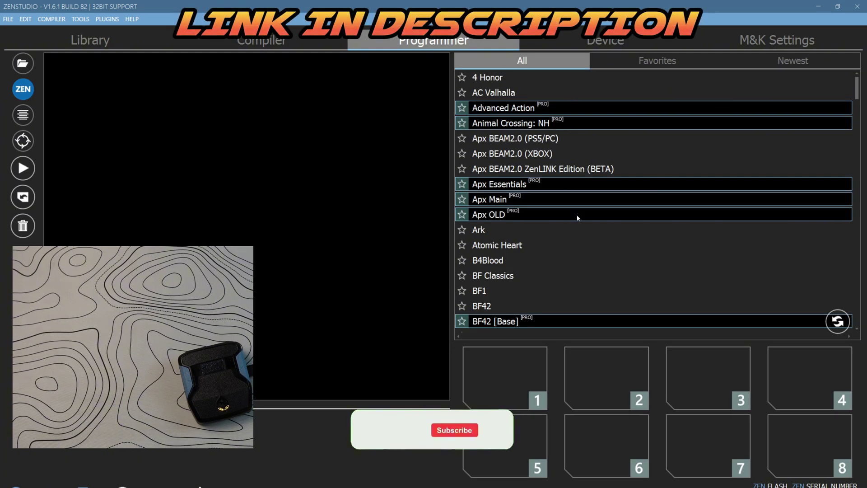
pyautogui.click(795, 62)
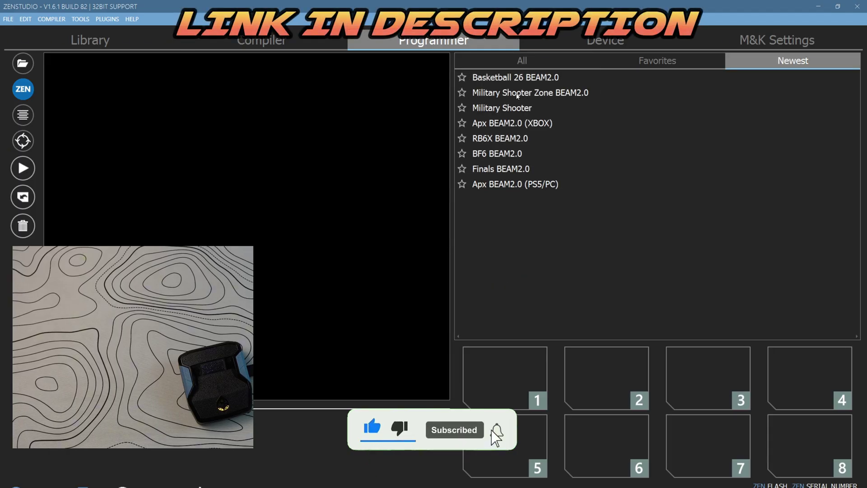
pyautogui.click(515, 93)
pyautogui.moveTo(497, 369); pyautogui.dragTo(491, 397)
pyautogui.click(511, 360)
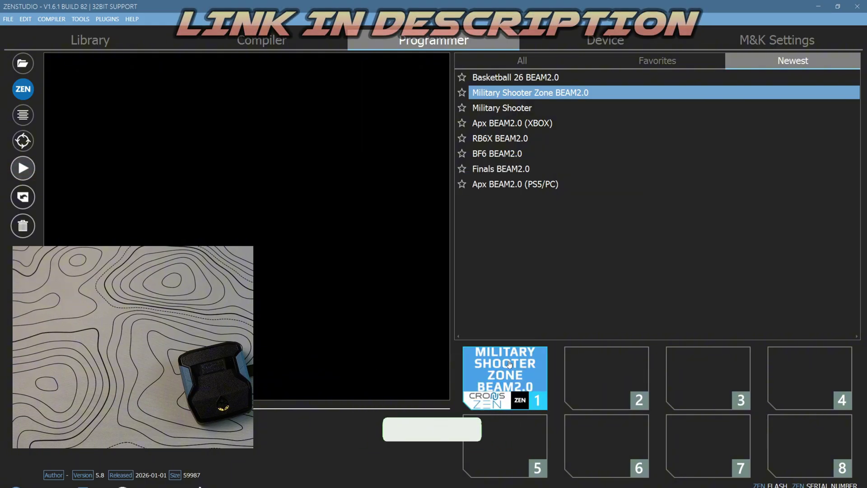
# From the open GPC scripts, assign Eclipse V3 (5).gpc to slot 2 and the NBA 2K26 script to slot 3
pyautogui.click(22, 115)
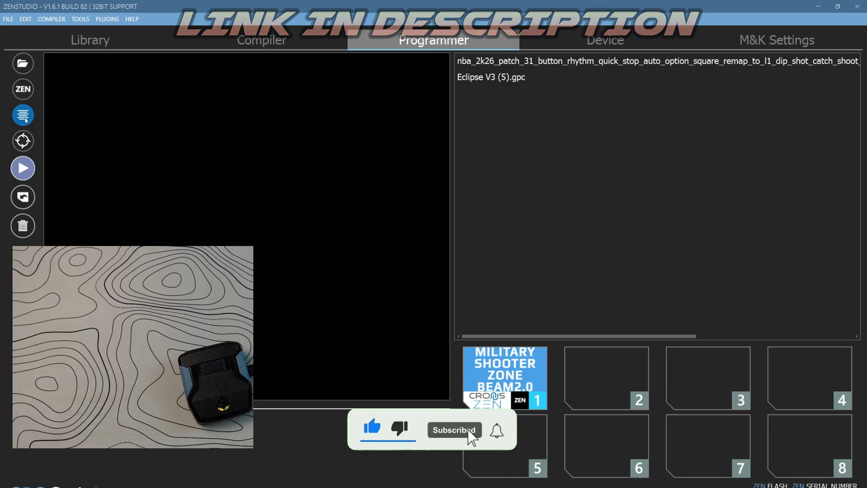
pyautogui.click(496, 80)
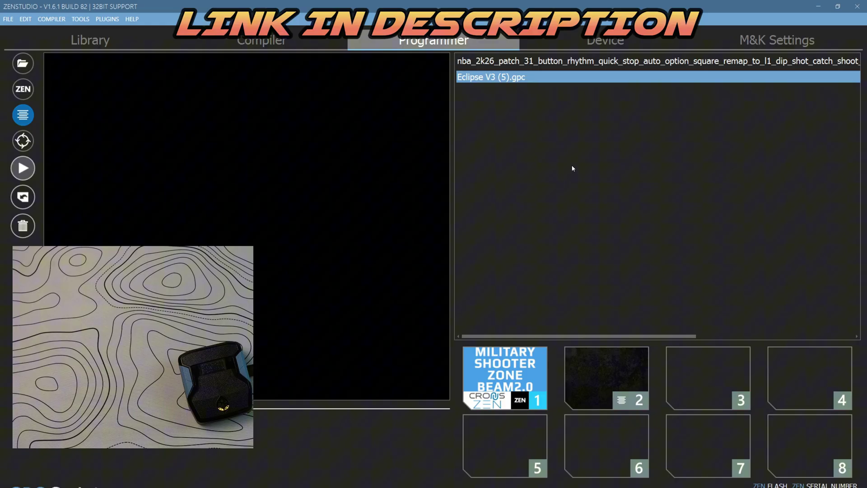
pyautogui.click(540, 64)
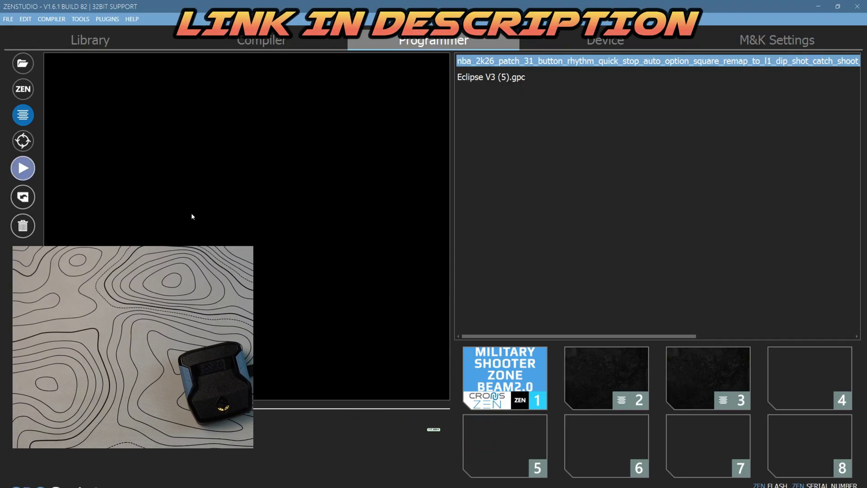
# Program the Zen device with the gamepack and scripts assigned to slots 1 to 3
pyautogui.click(24, 169)
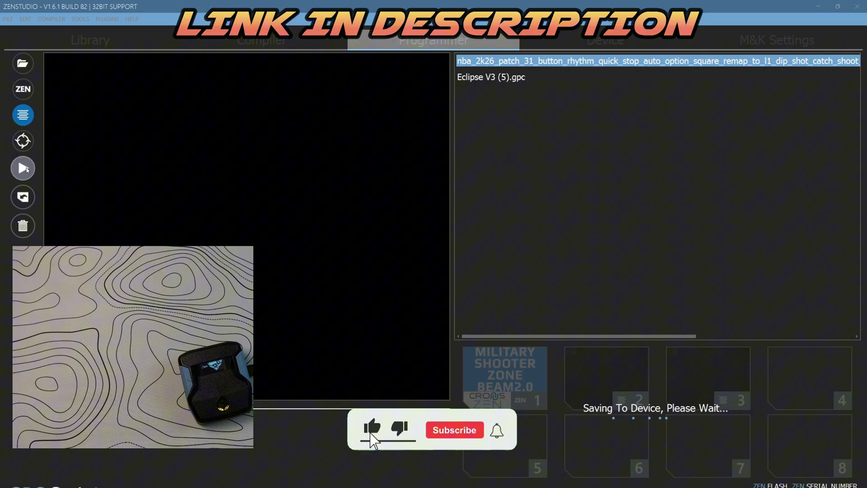
pyautogui.press('Return')
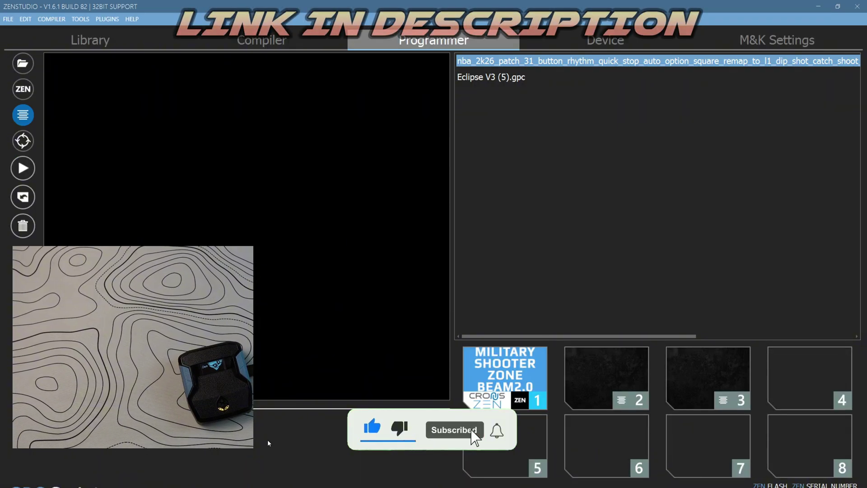